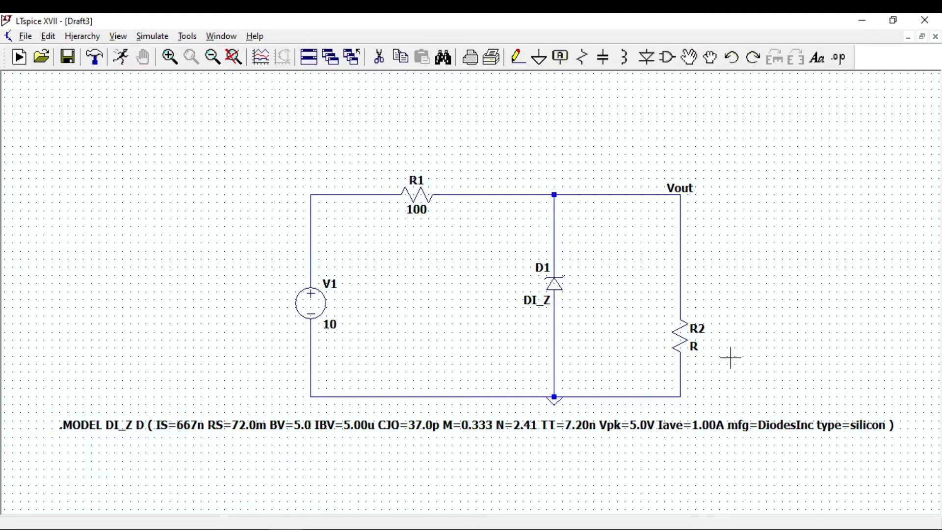
Step: Set load resistor R2's Resistance to the parameter {R} in its properties
scroll(637, 346, up, 1)
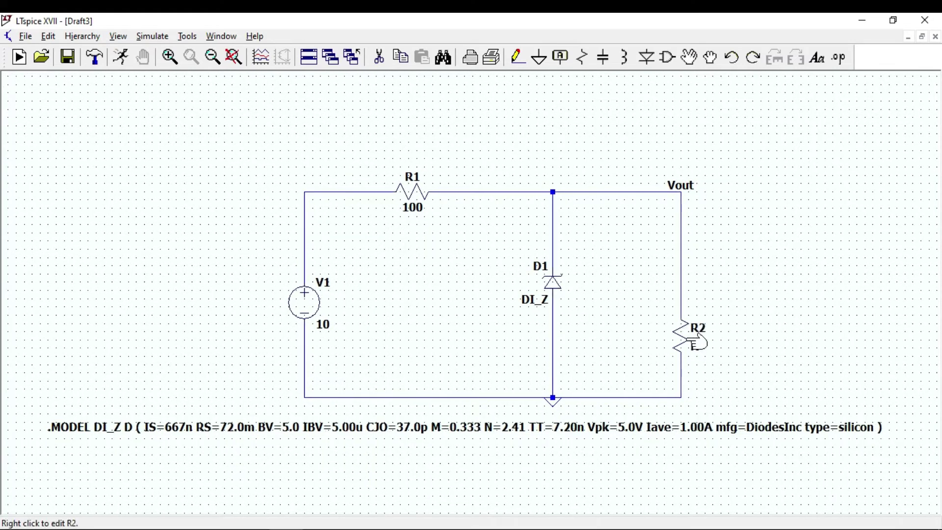
right_click(682, 336)
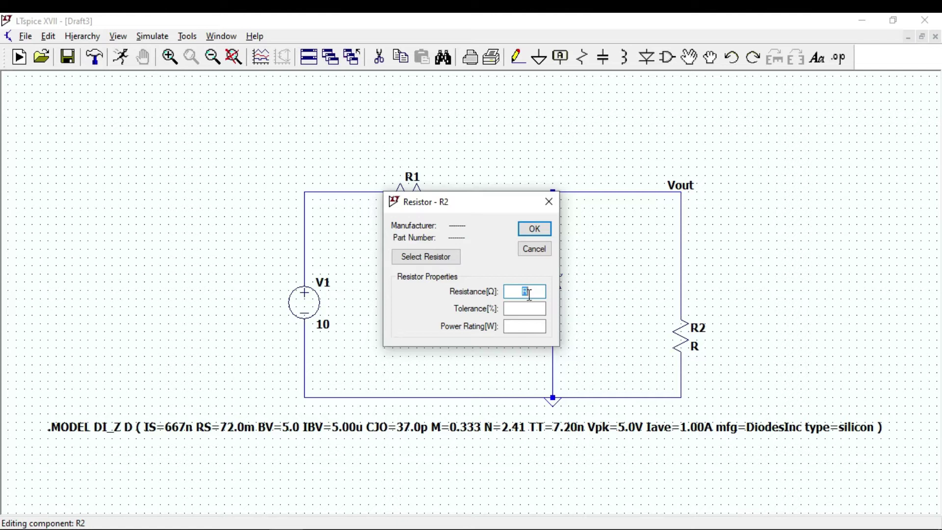
click(517, 290)
drag(538, 291, 519, 290)
click(534, 229)
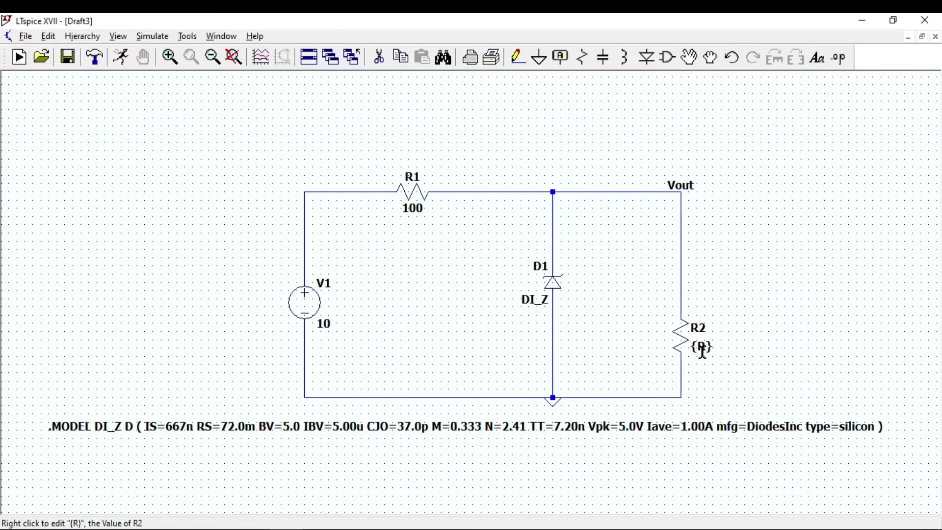
Step: Add the SPICE directive .Step Param R 1 500 10 below the circuit
click(838, 59)
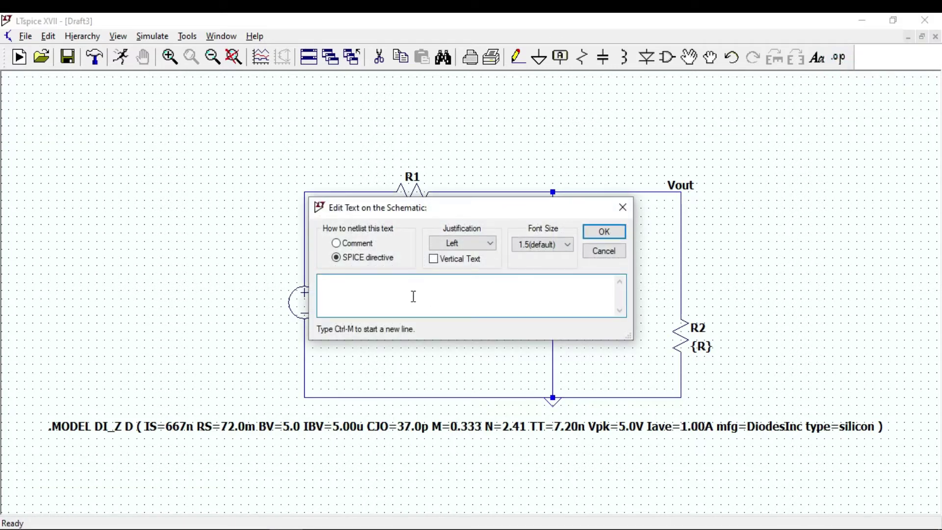
text(.Step Param R 1 500)
text(1 500 1)
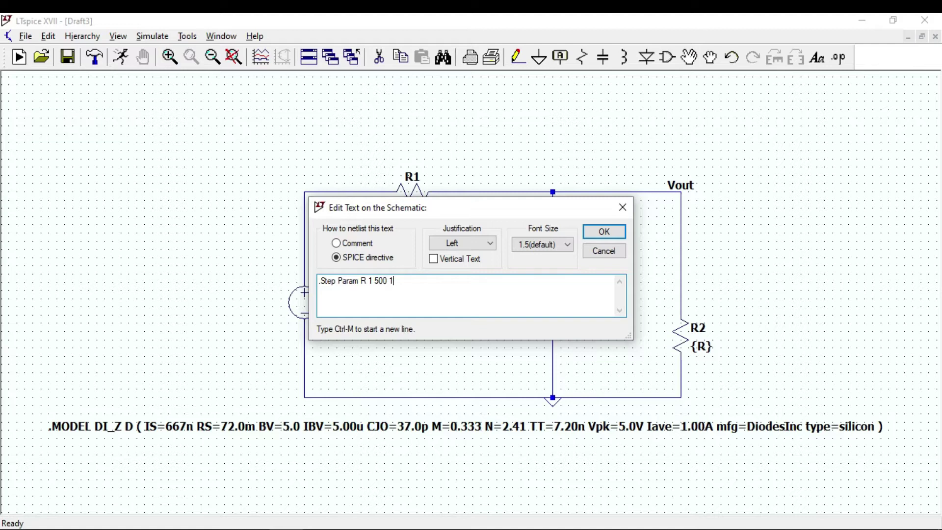
text(0)
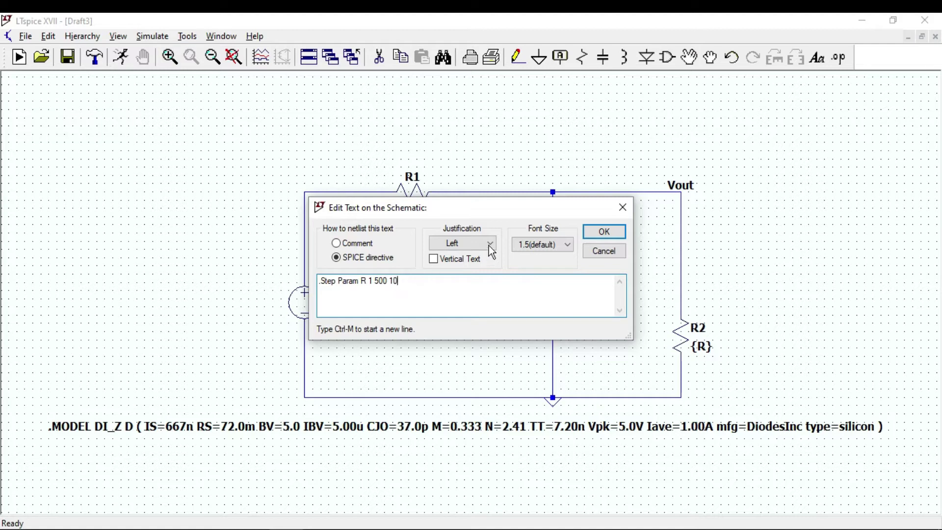
click(603, 231)
click(400, 470)
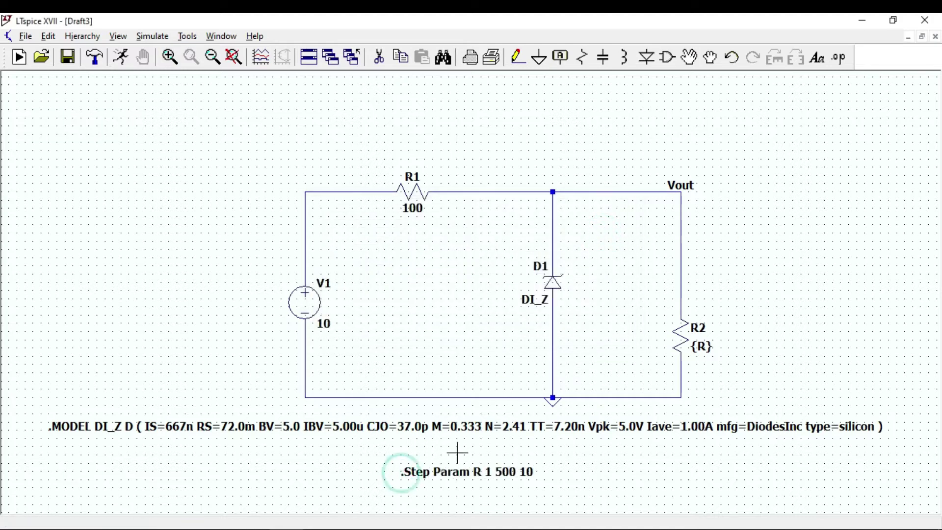
right_click(530, 452)
click(502, 450)
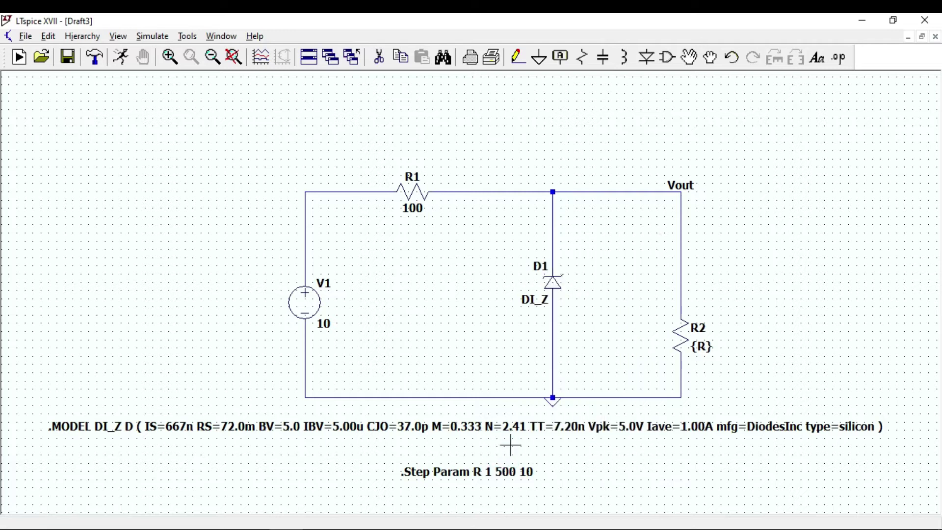
Step: Add a DC operating point .op directive left of the .step directive
click(162, 36)
click(198, 172)
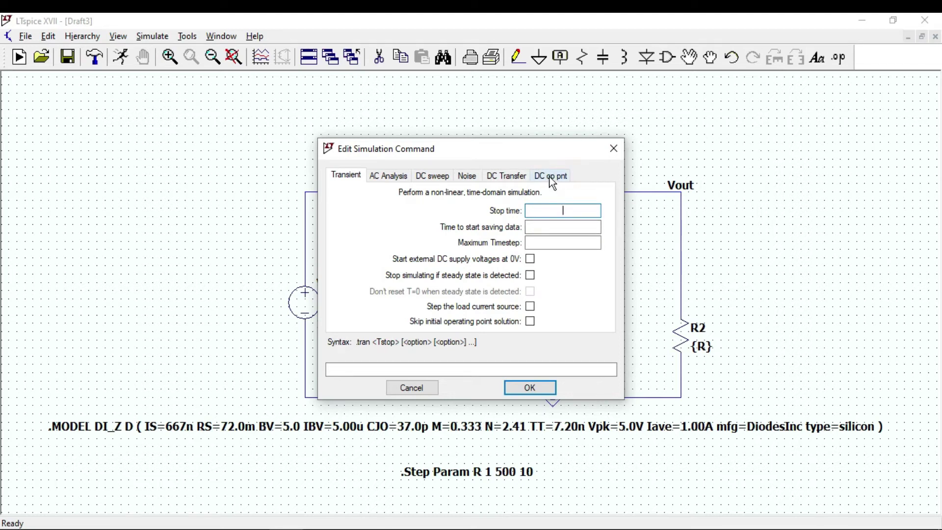
click(552, 183)
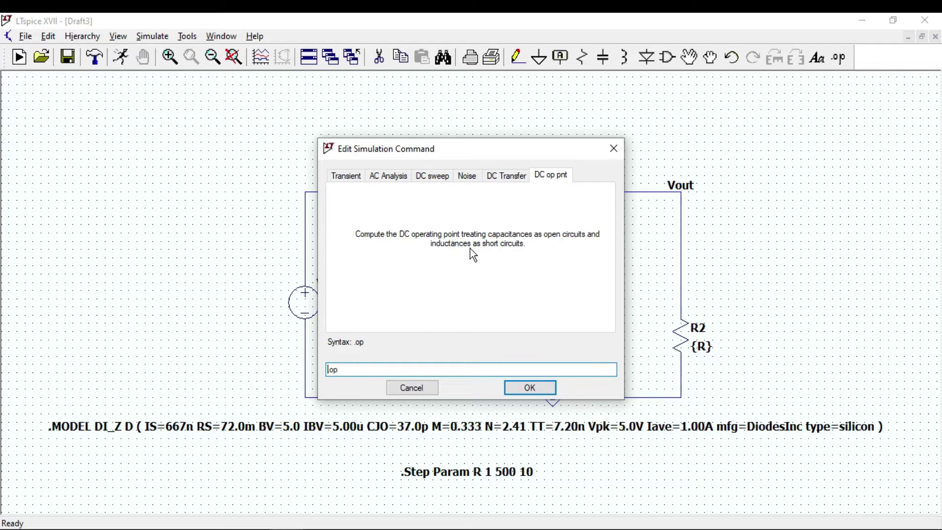
drag(503, 154, 402, 152)
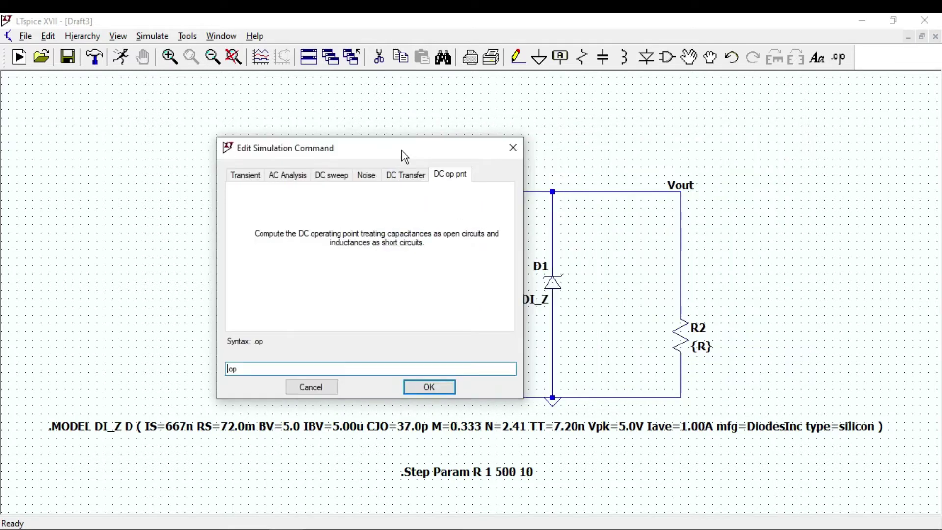
click(429, 388)
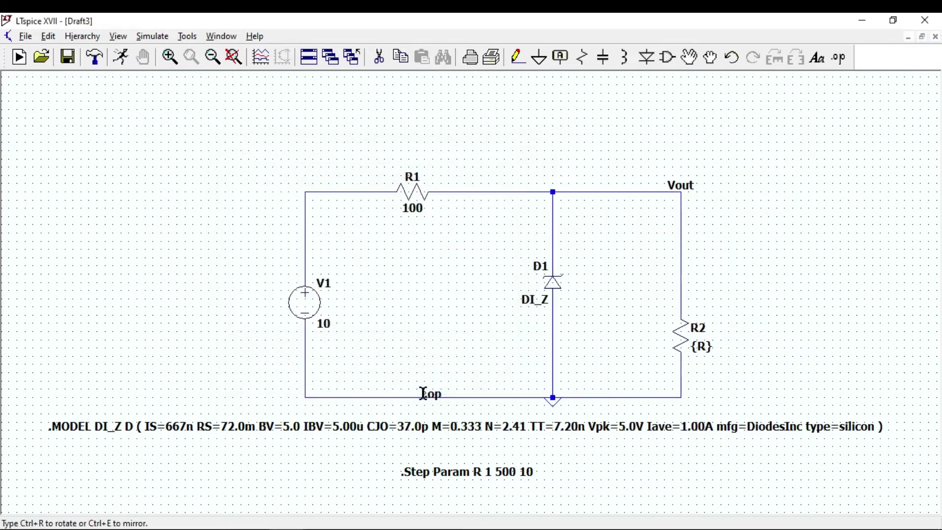
click(374, 471)
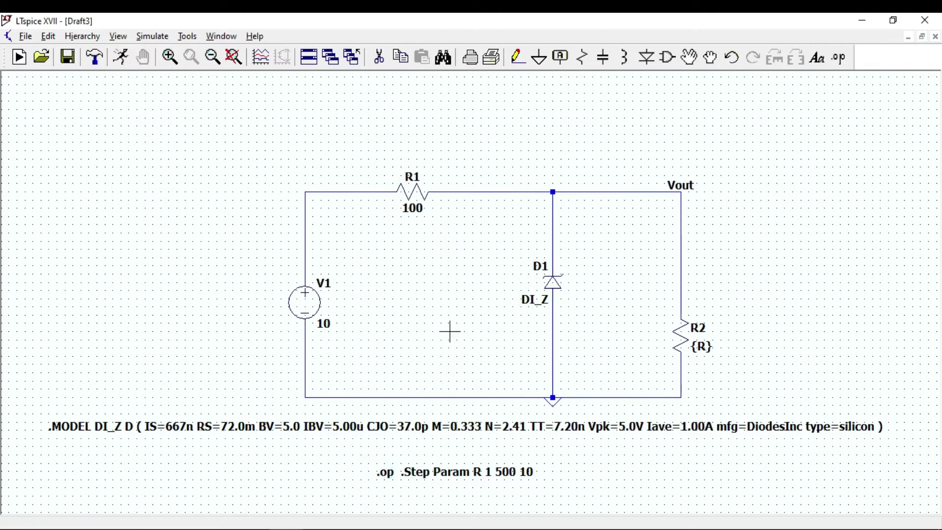
Step: Run the stepped simulation and plot V(vout) and the Zener current I(D1) versus R
click(120, 57)
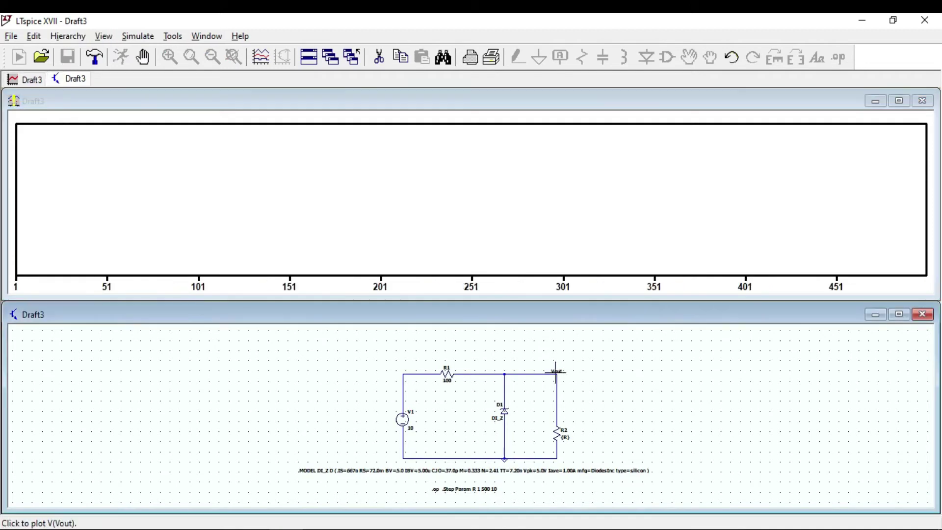
click(555, 371)
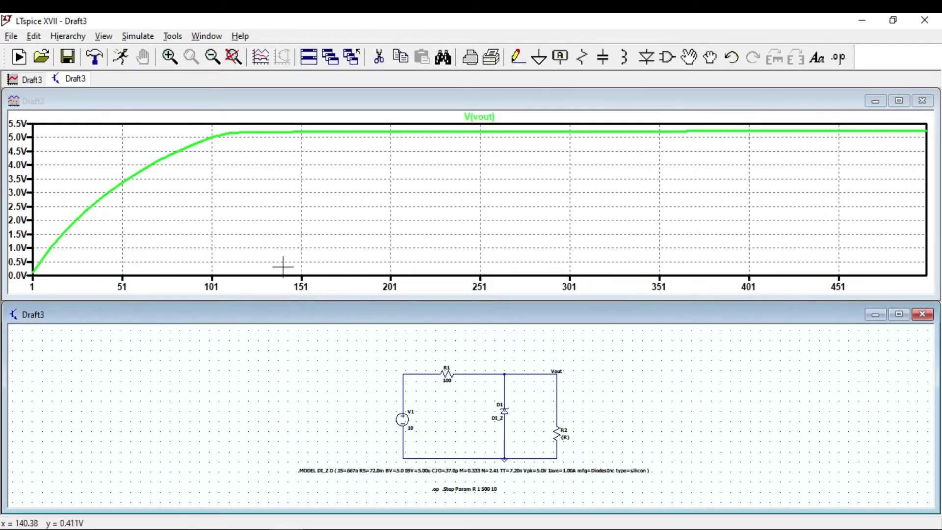
click(359, 281)
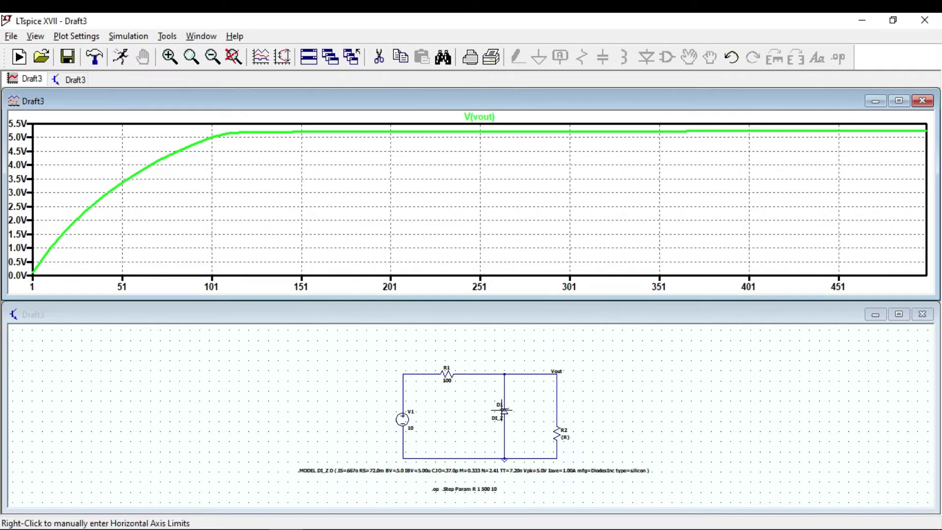
click(504, 410)
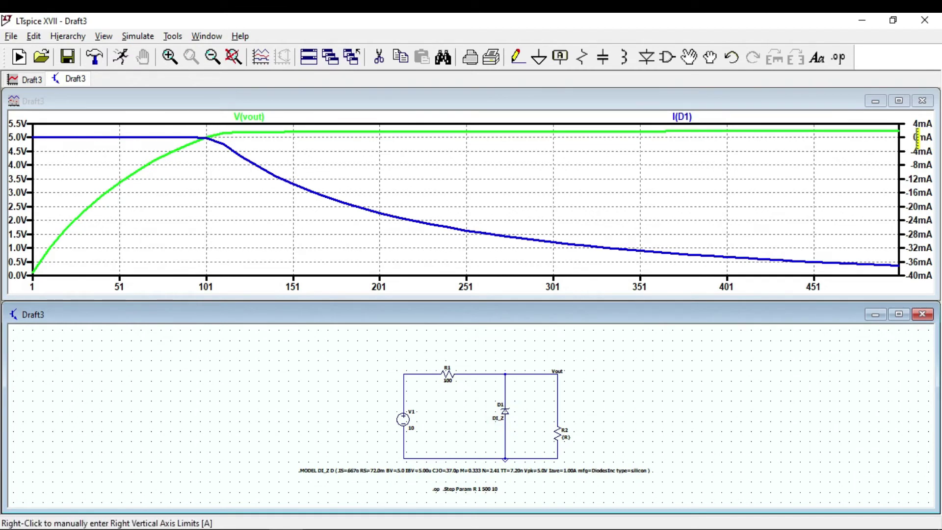
Step: Replot V(vout) and place Cursor 1 at R≈105.9, reading about 5.088 V
click(505, 410)
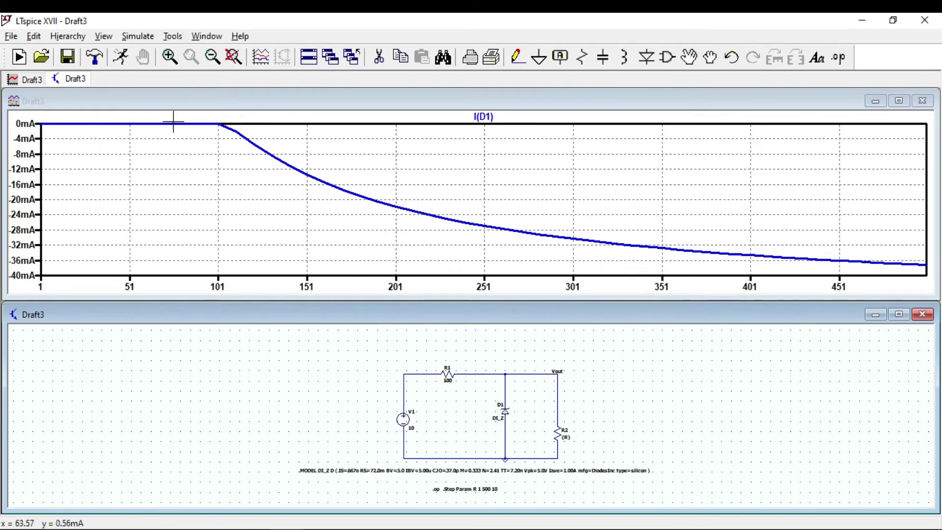
click(505, 385)
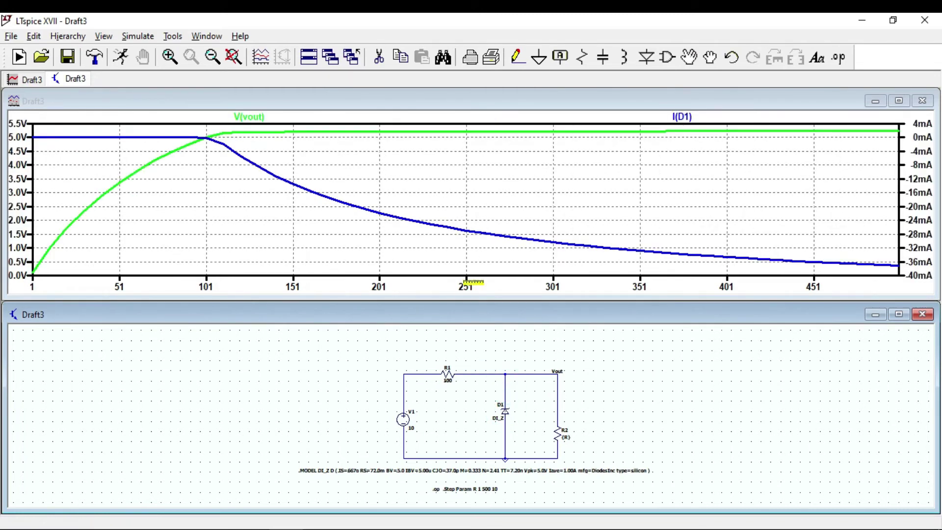
click(252, 116)
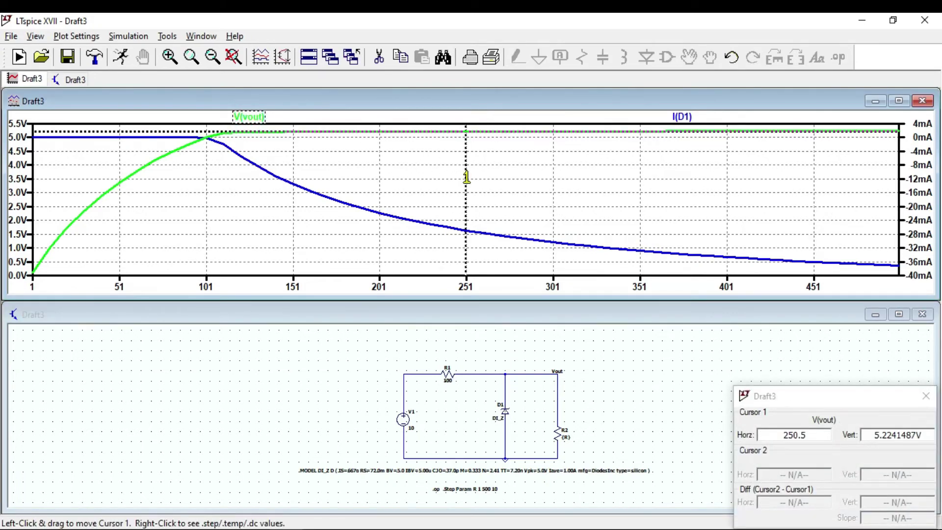
drag(466, 177, 211, 162)
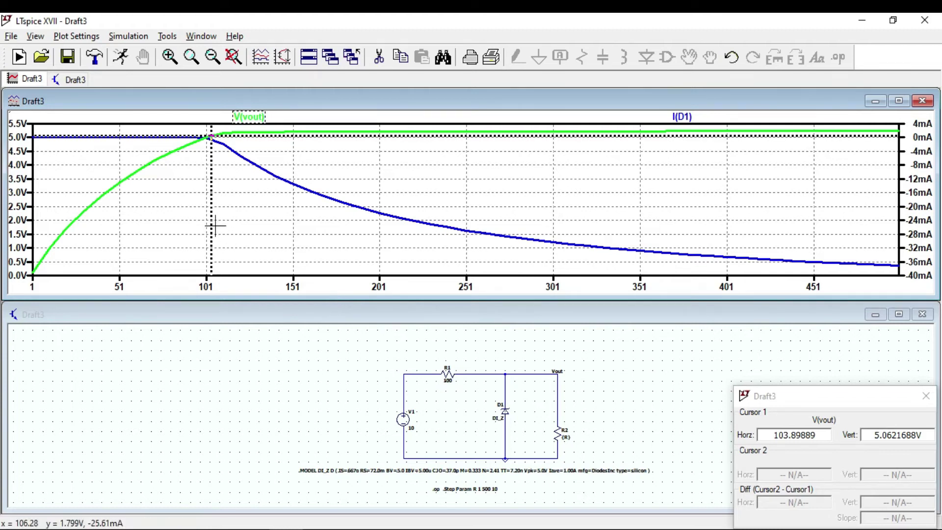
drag(211, 214, 214, 221)
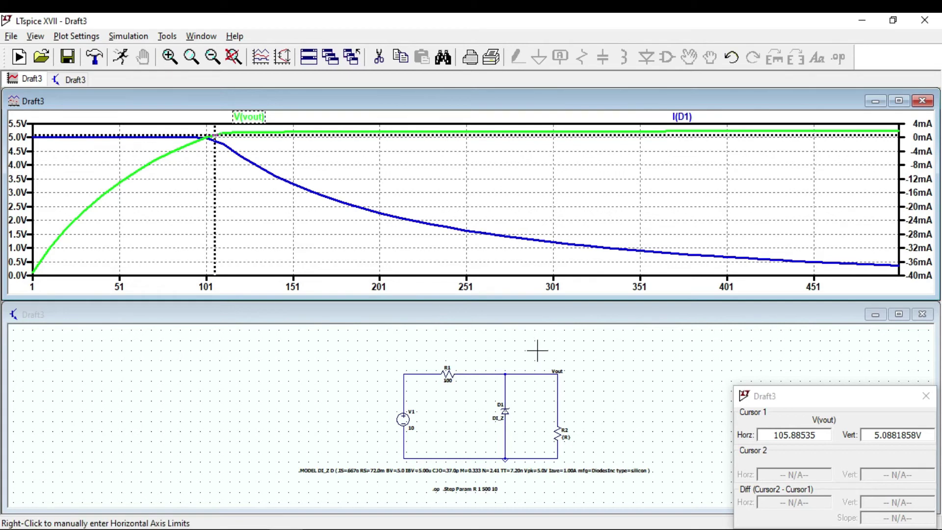
drag(810, 434, 758, 434)
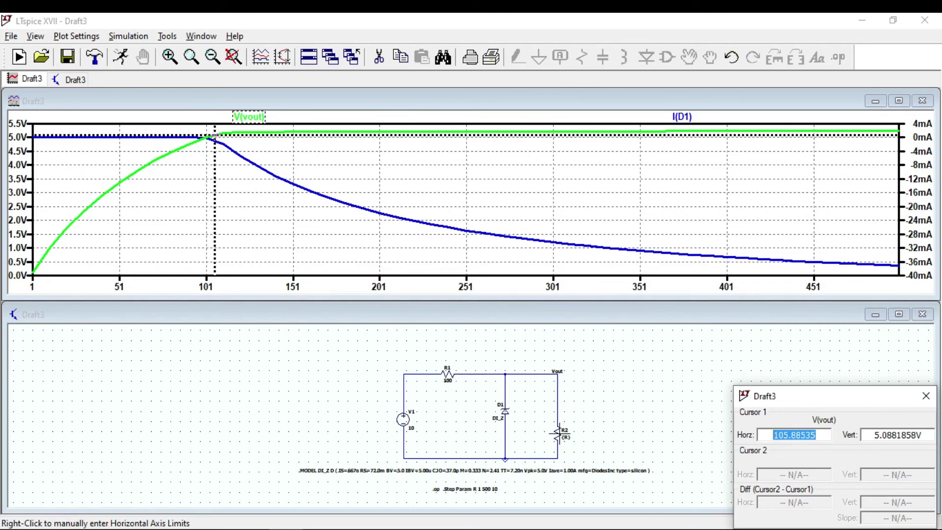
Step: Add I(R2) to the plot and move the cursor onto it, reading 48.18 mA at R≈105.7
click(557, 433)
click(254, 187)
key(Down)
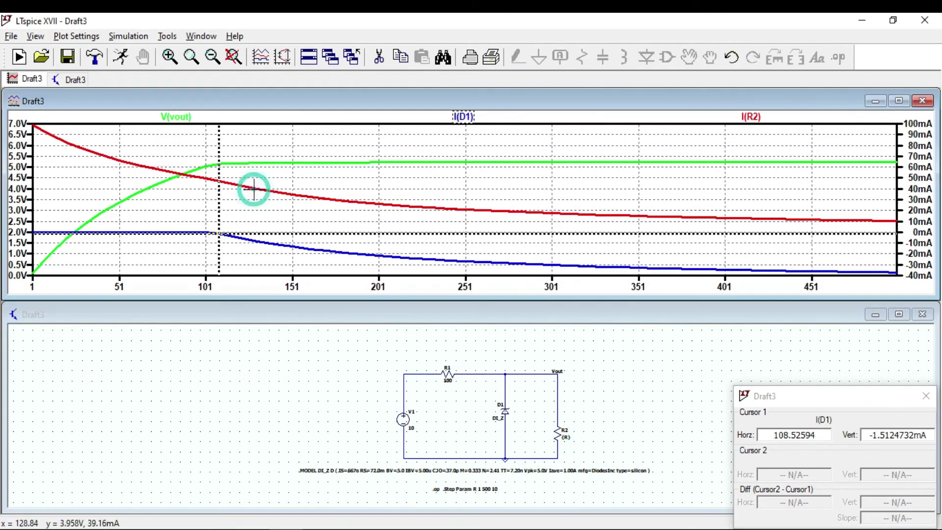
key(Down)
drag(220, 194, 214, 181)
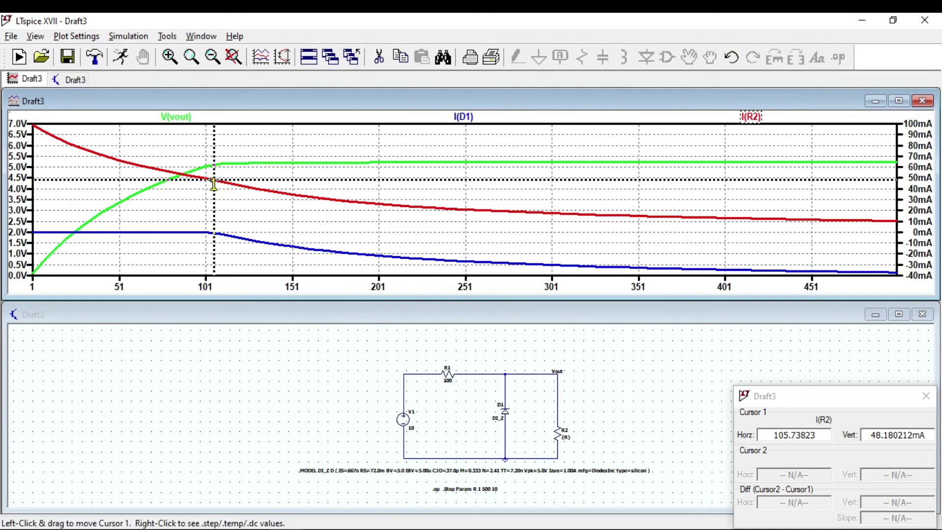
click(866, 456)
drag(871, 435, 913, 436)
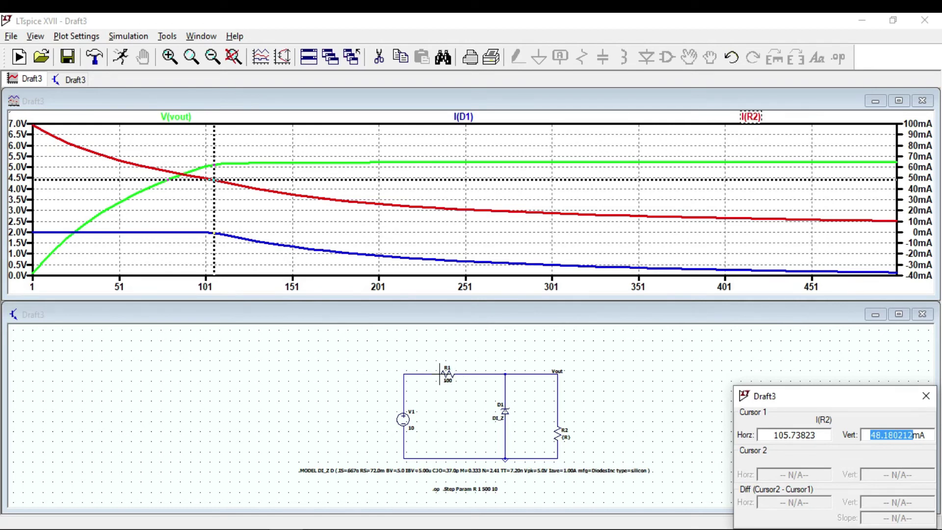
Step: Plot only I(R1), I(D1) and I(R2), zoomed to R from 100 to 300
click(448, 374)
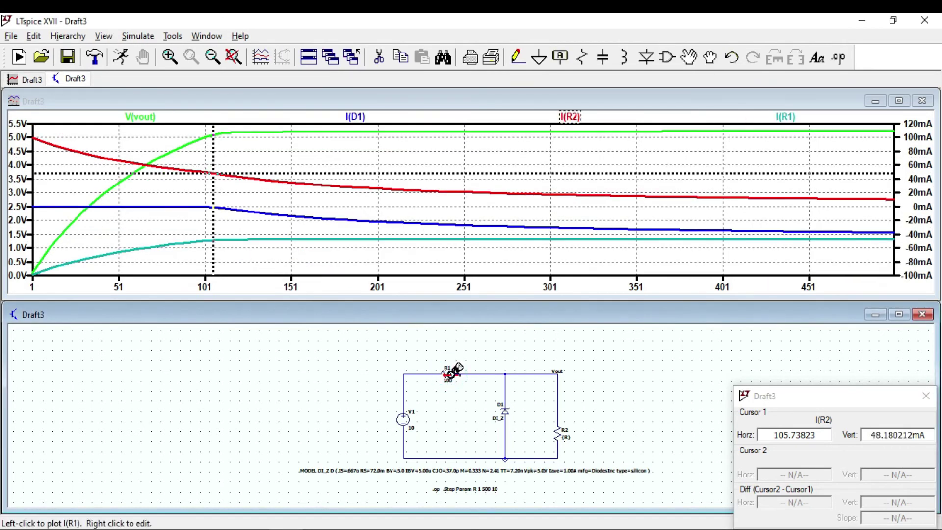
click(453, 370)
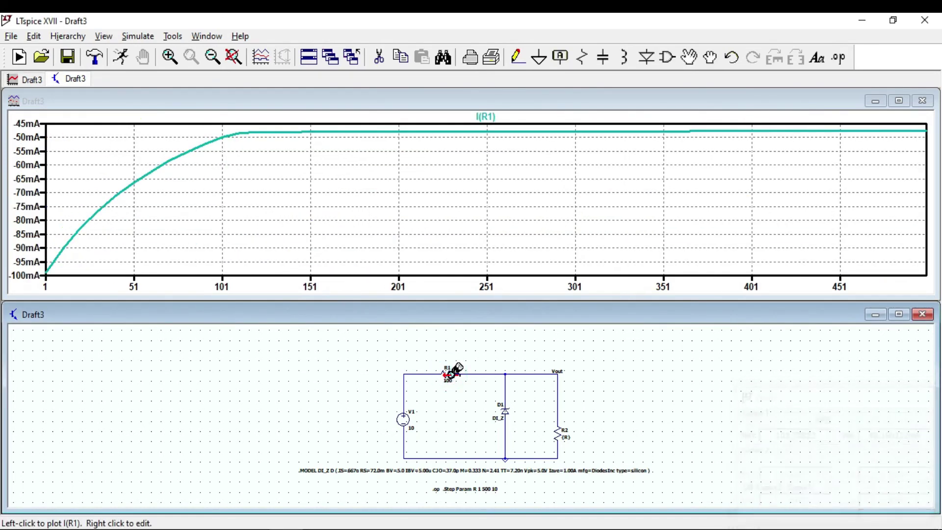
click(503, 409)
click(559, 430)
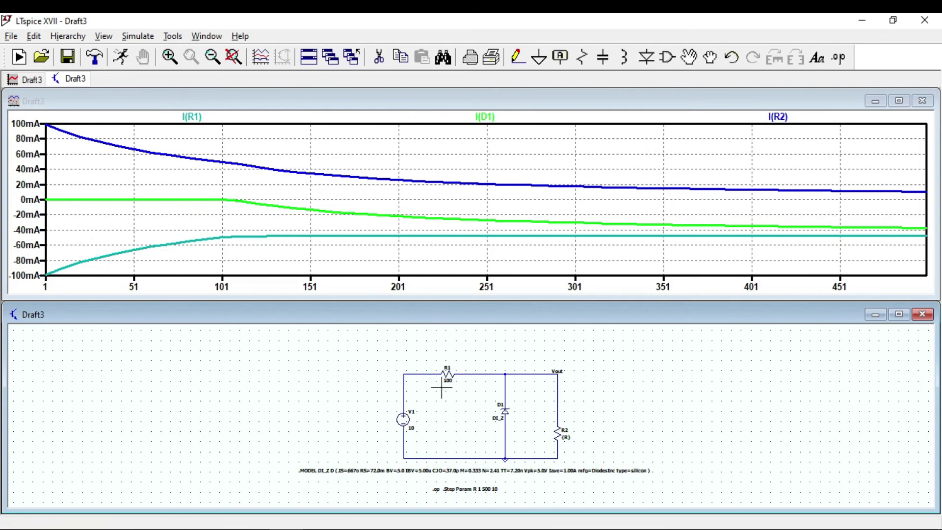
click(168, 57)
drag(243, 134, 562, 262)
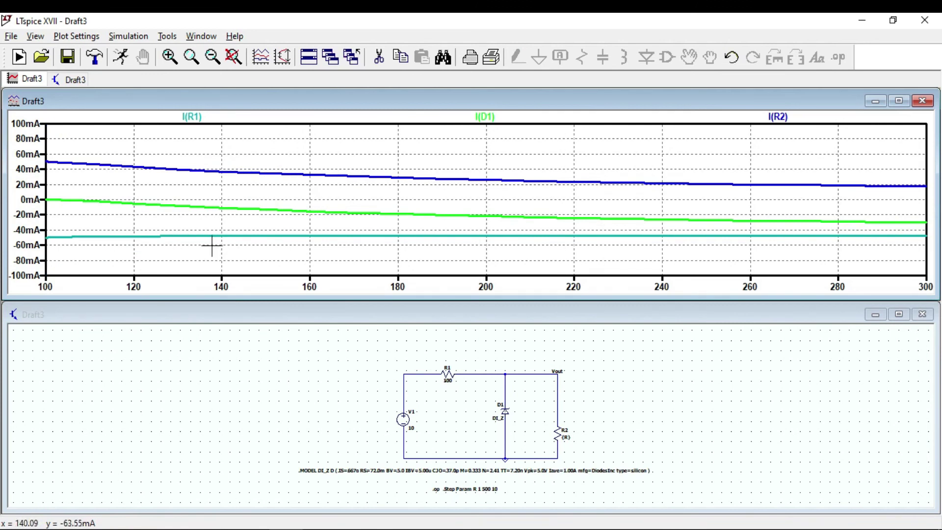